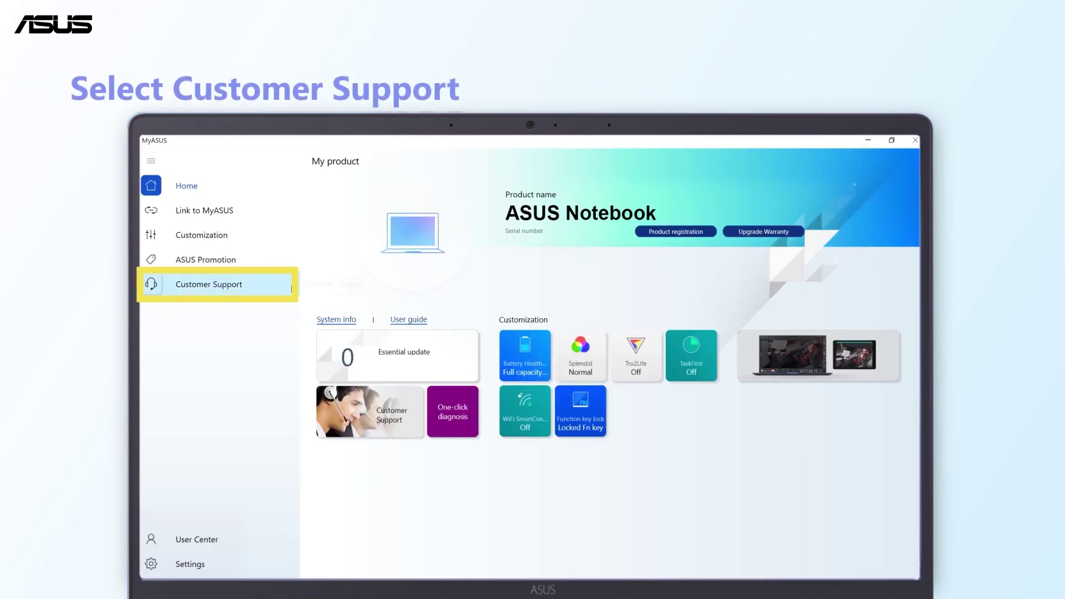
Show the latest available updates under Customer Support's Live Update area
click(290, 286)
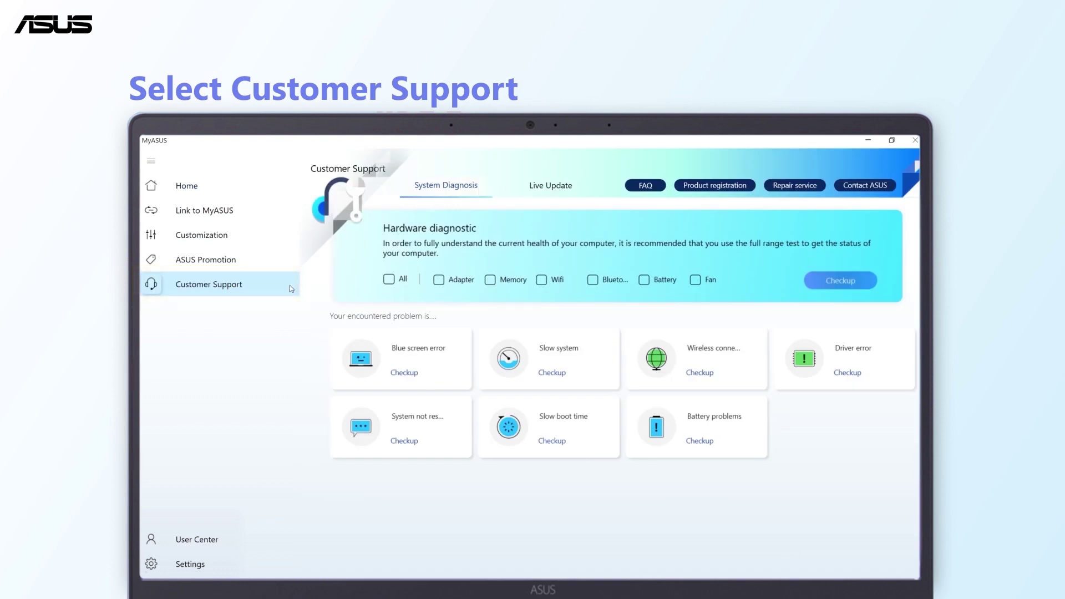
click(574, 190)
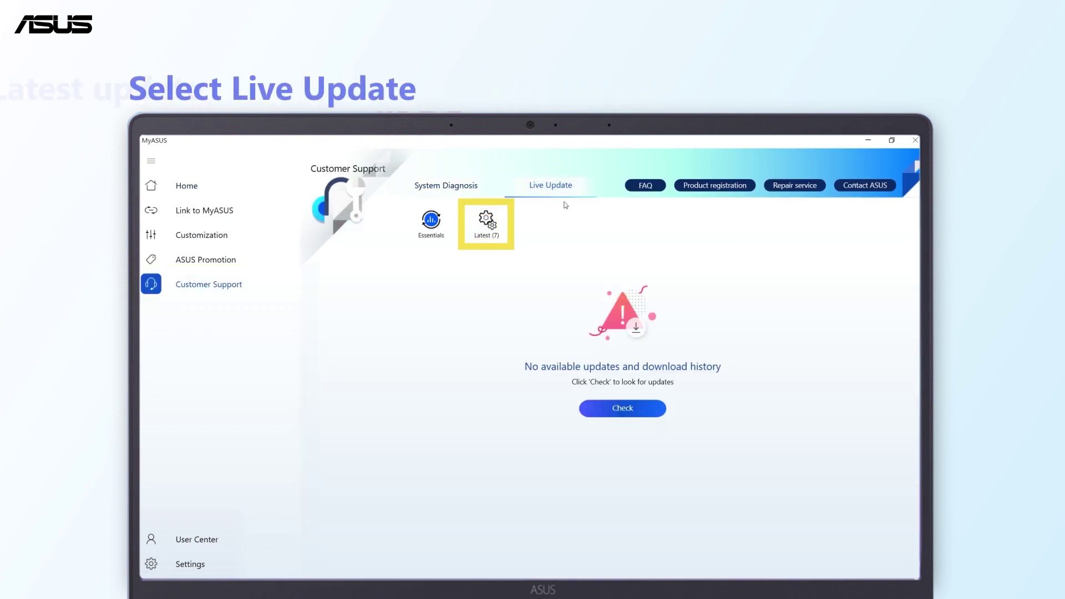
click(502, 228)
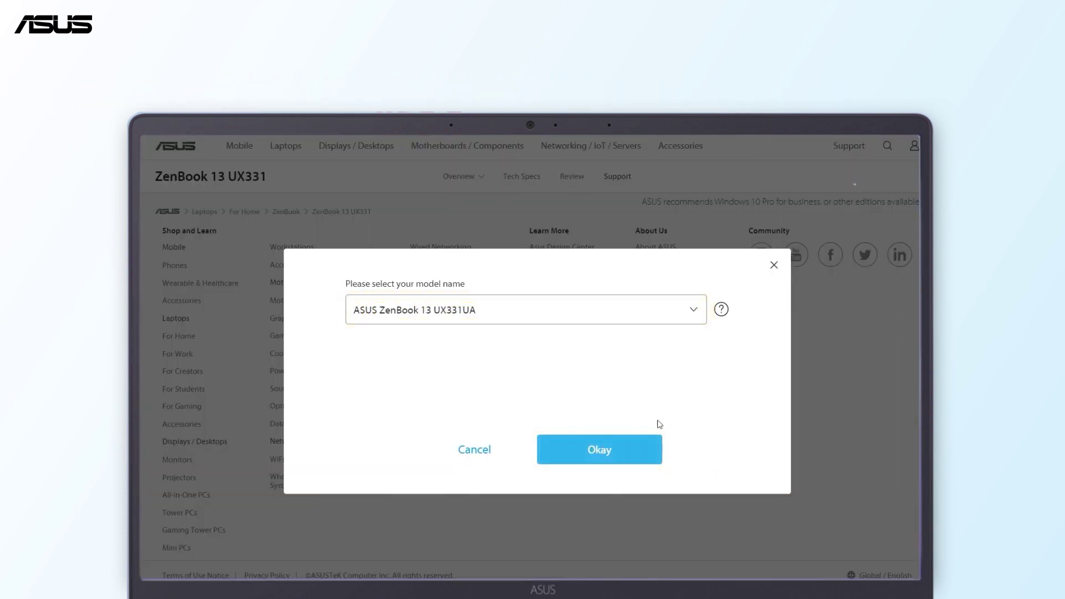
Confirm ASUS ZenBook 13 UX331UA as the model in the model-name dialog
click(650, 445)
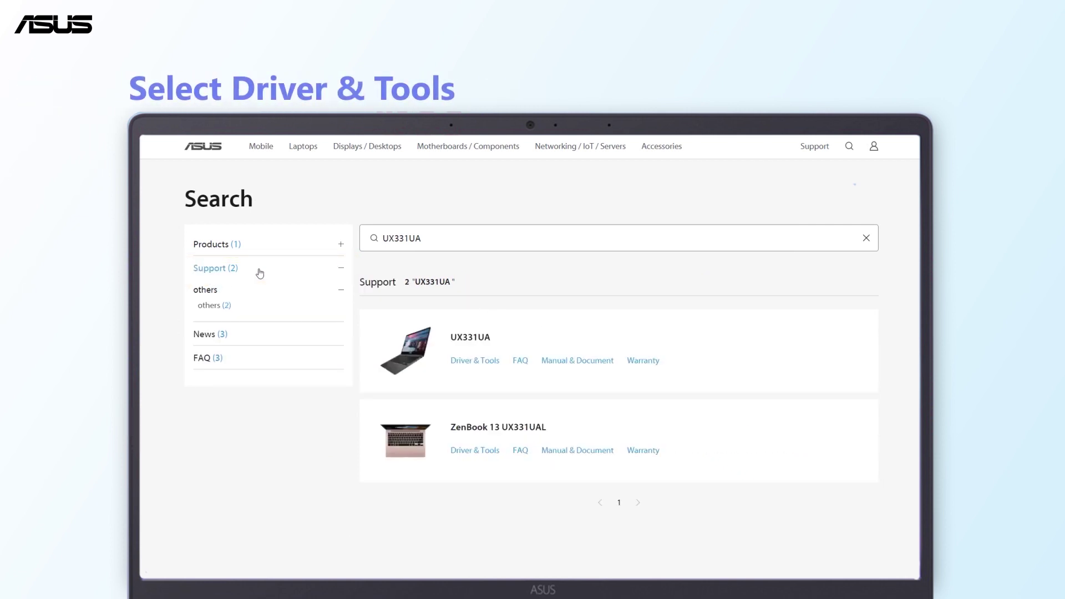
Go to the Driver & Tools downloads for the UX331UA from the search results
click(460, 369)
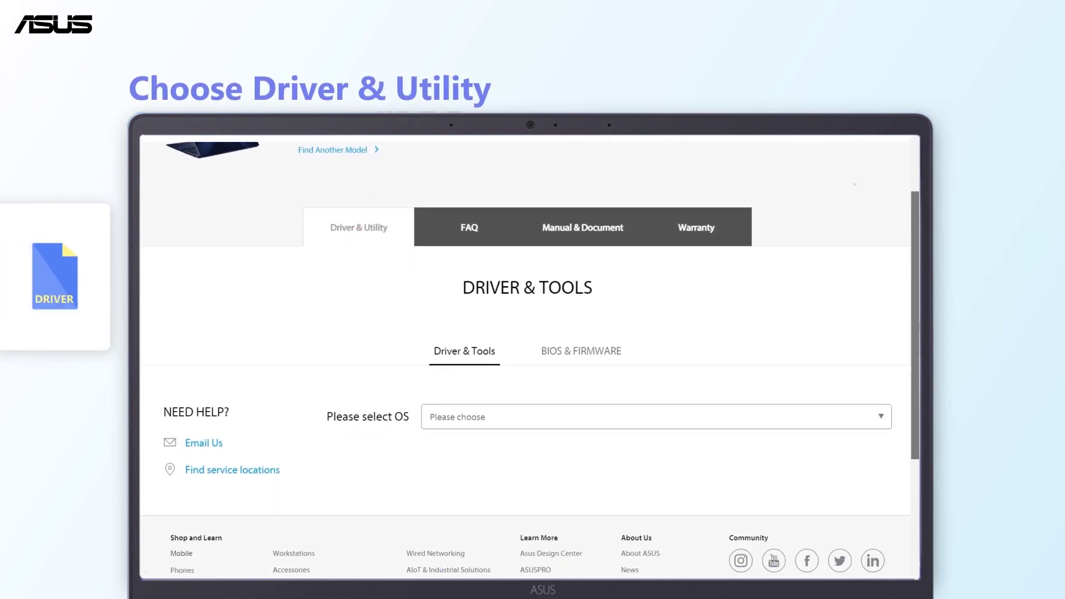
Choose Windows 10 64-bit as the operating system for the UX331UA downloads
click(714, 408)
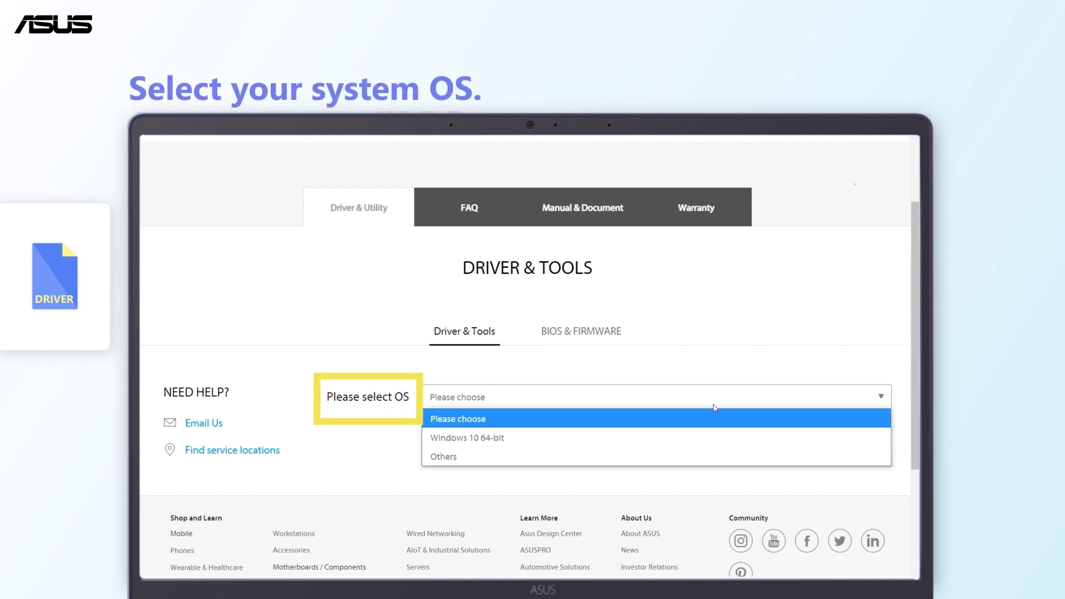
click(710, 438)
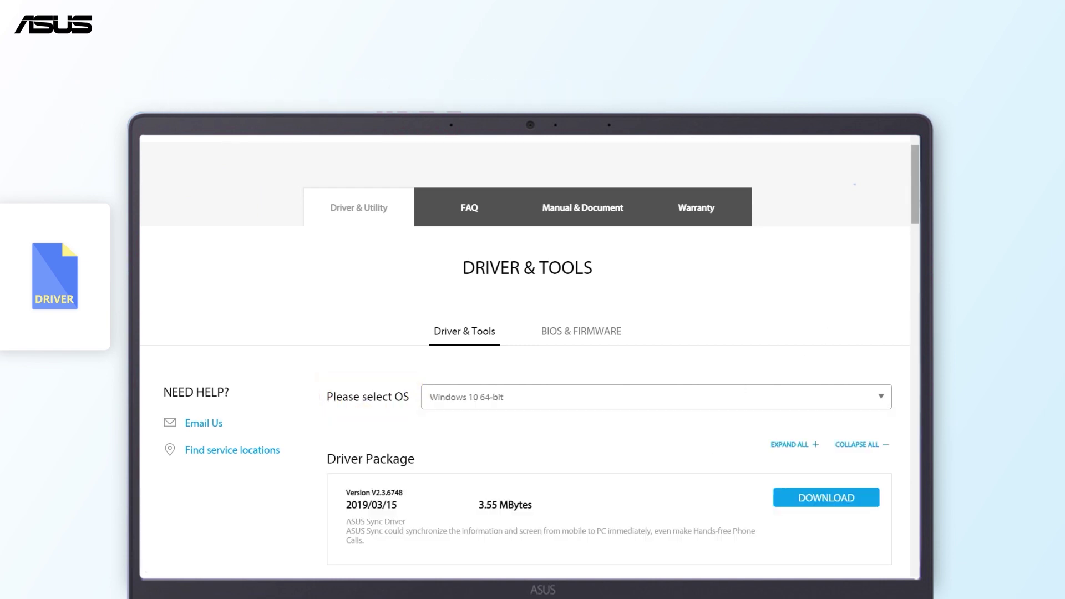
scroll(854, 183, down, 5)
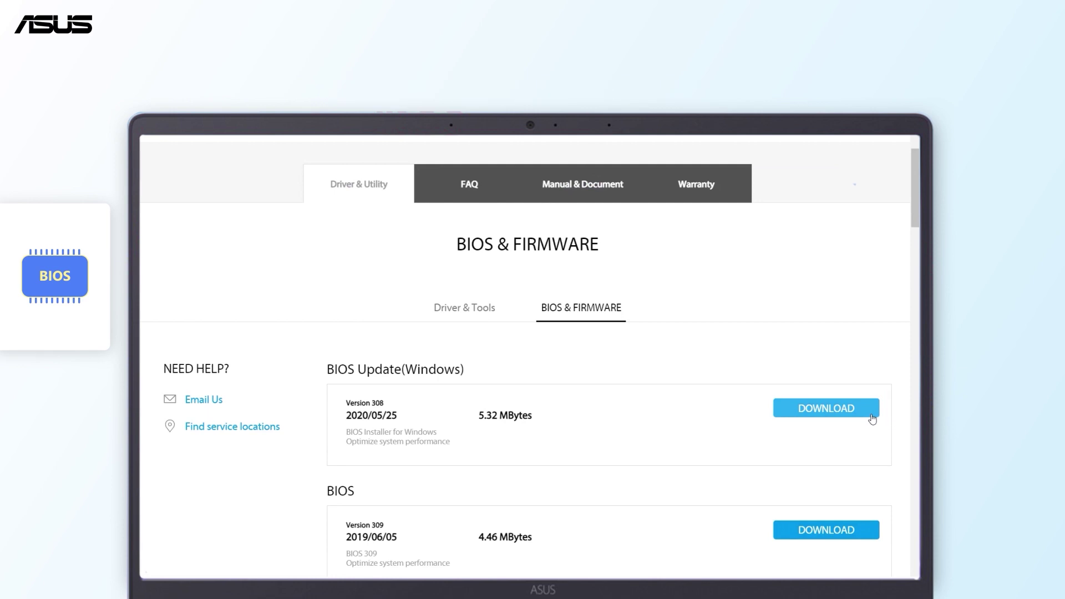
Choose W700GV as the CPU/BIOS model name to list its BIOS updates
click(646, 401)
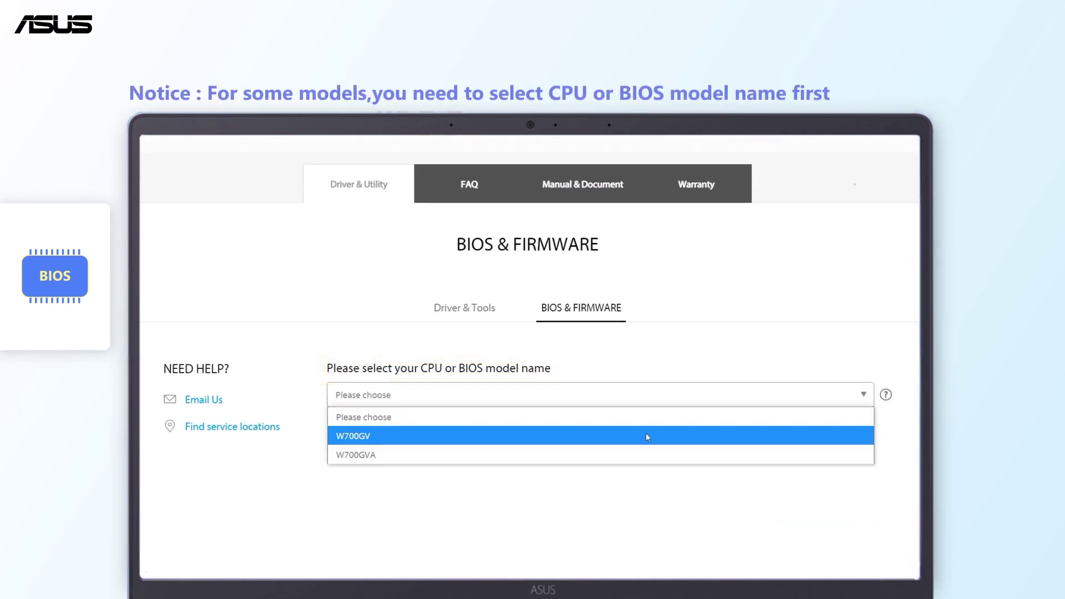
click(647, 436)
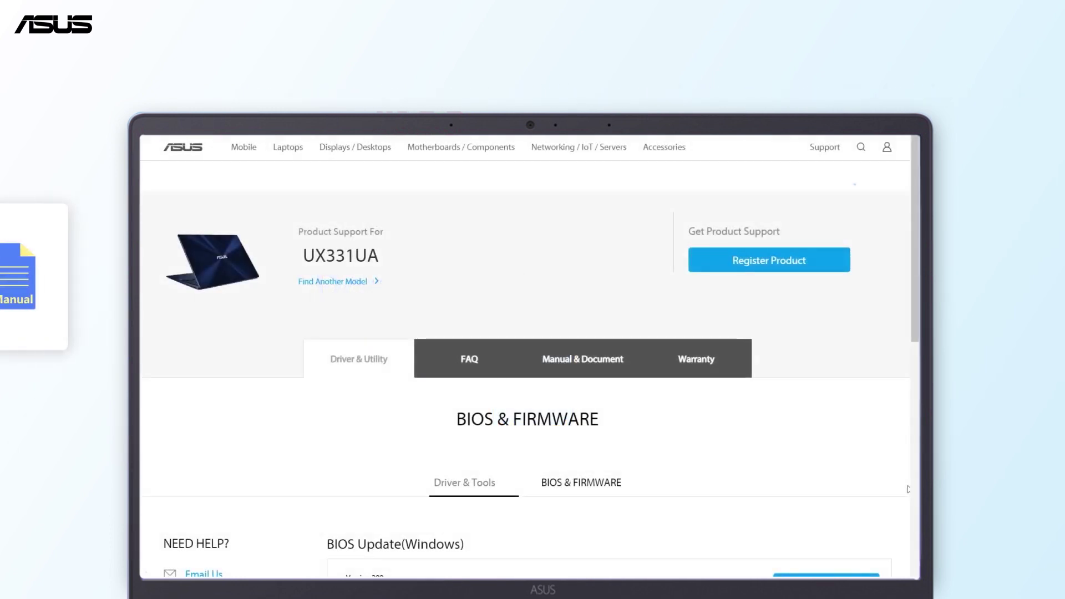
Switch to the Manual & Document section listing the UX331UA user manuals
click(617, 380)
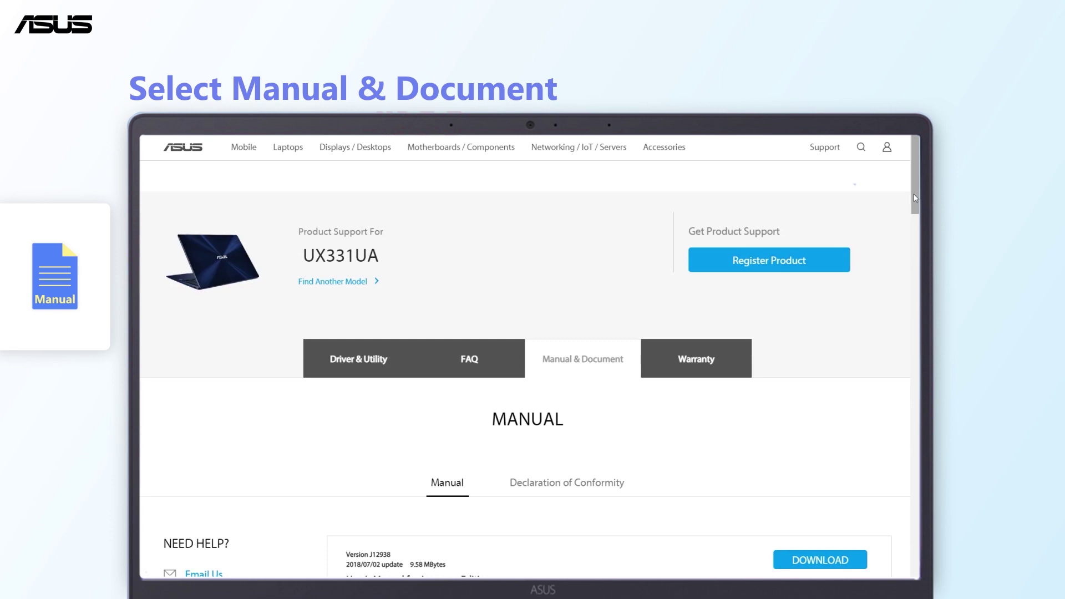
drag(914, 197, 918, 249)
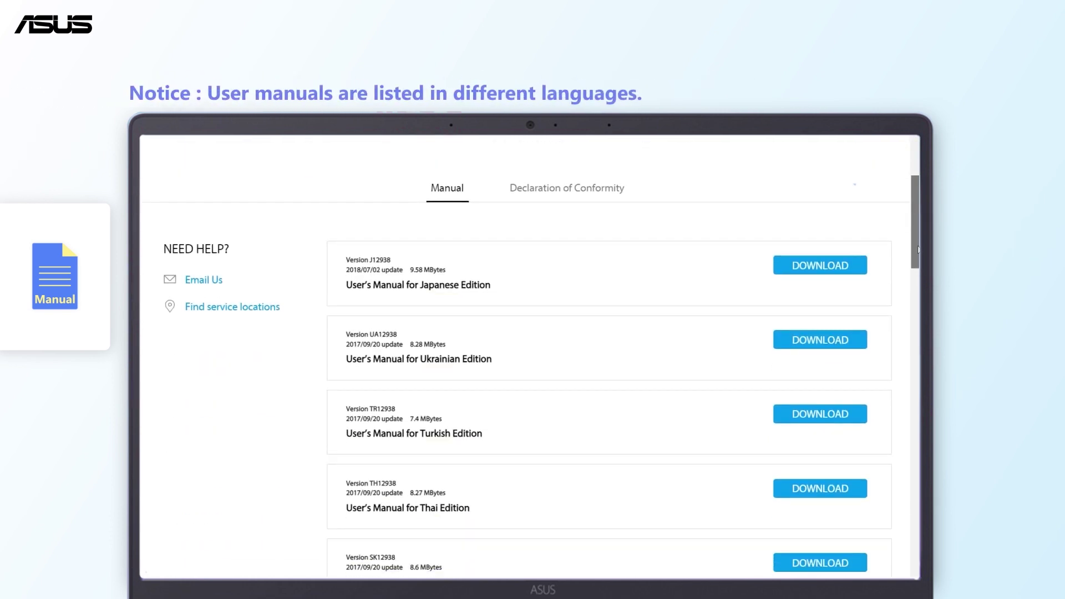